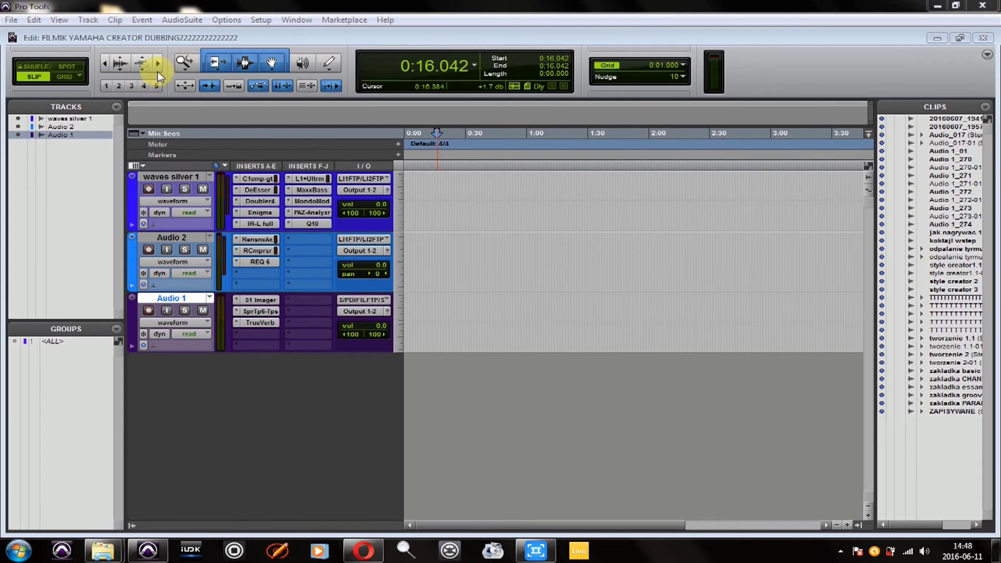
Step: Open the C1 comp-gate insert on the waves silver 1 track, examine its compressor and gate controls, and close it
{"action": "left_click", "coordinate": [257, 178]}
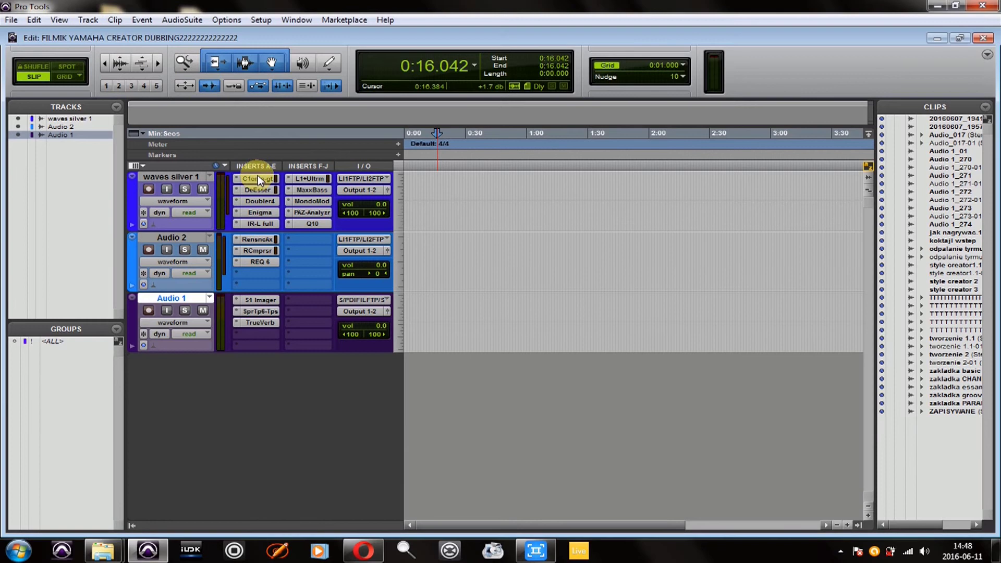
{"action": "left_click_drag", "start_coordinate": [339, 139], "coordinate": [179, 65]}
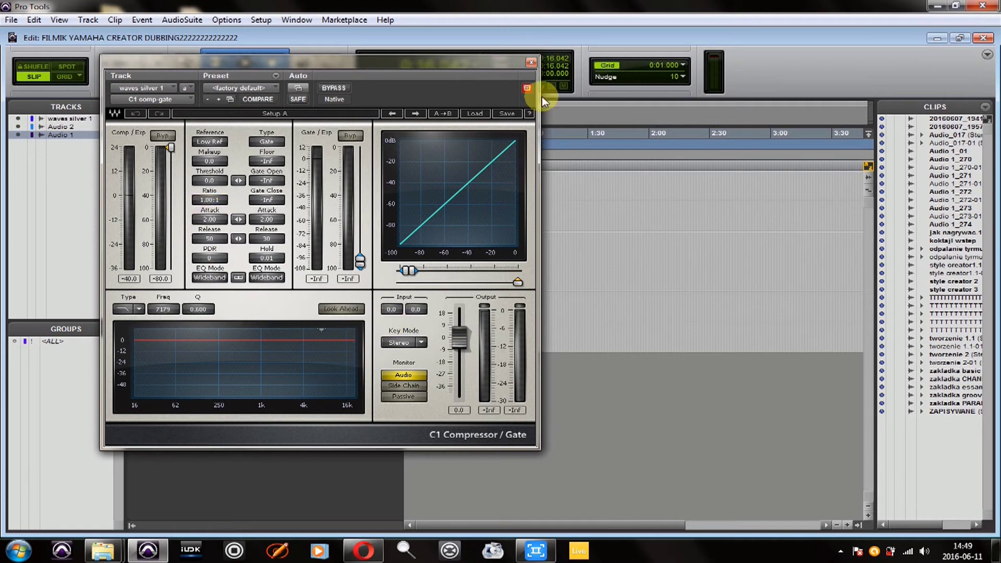
{"action": "left_click_drag", "start_coordinate": [368, 60], "coordinate": [323, 63]}
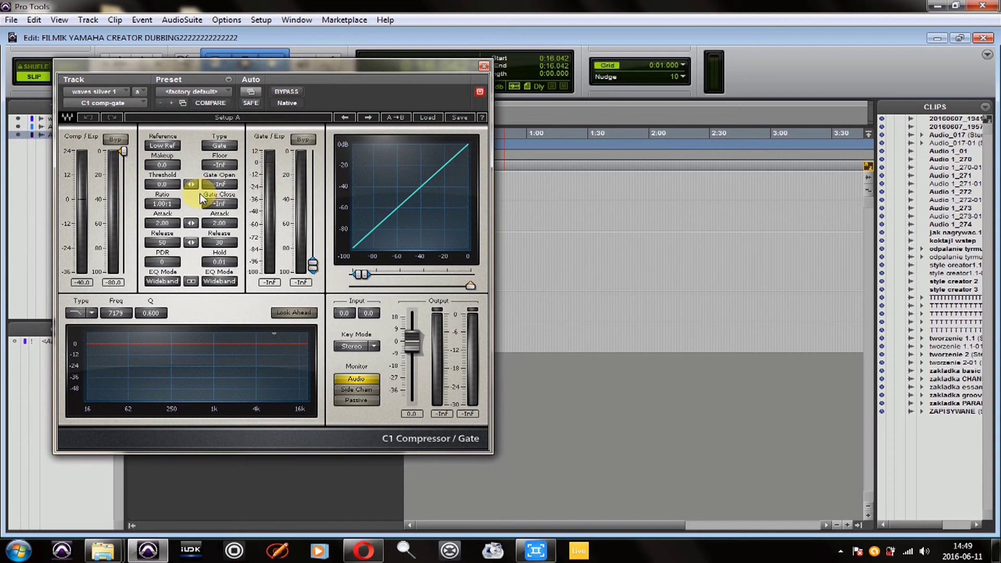
{"action": "left_click", "coordinate": [484, 66]}
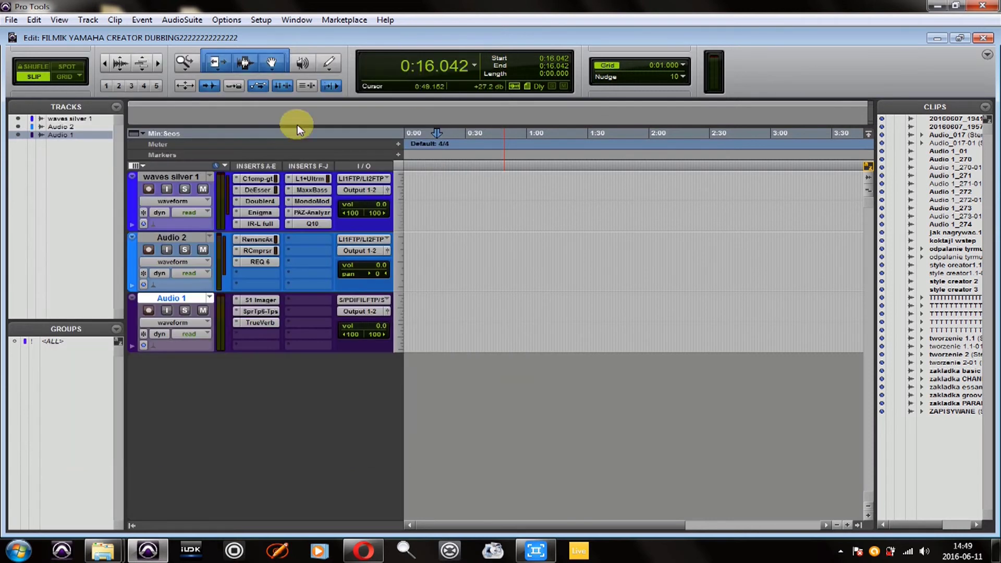
Step: Open the DeEsser insert on the waves silver 1 track, examine its threshold and frequency controls, and close it
{"action": "left_click", "coordinate": [257, 190]}
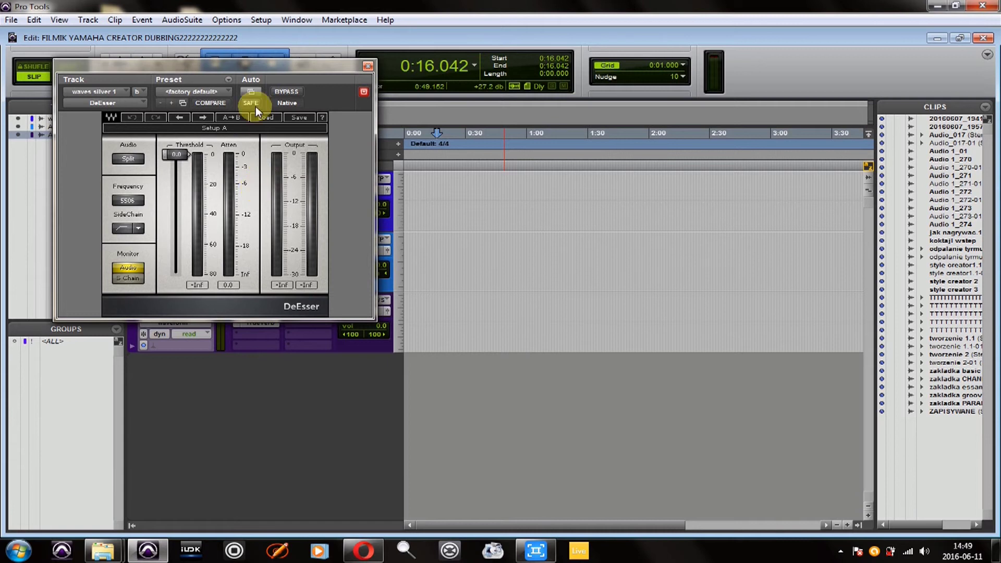
{"action": "left_click_drag", "start_coordinate": [295, 68], "coordinate": [314, 110]}
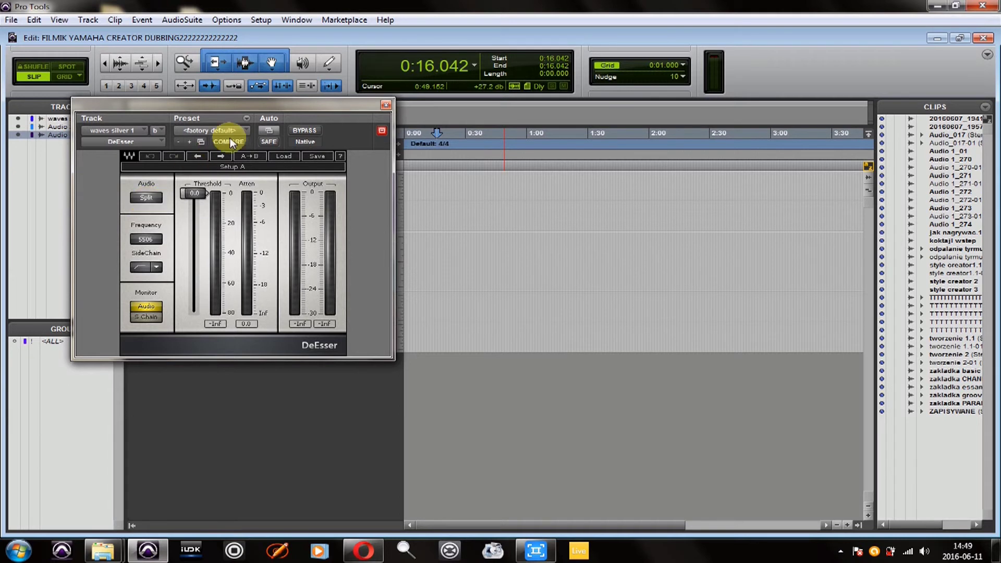
{"action": "left_click_drag", "start_coordinate": [238, 109], "coordinate": [287, 94]}
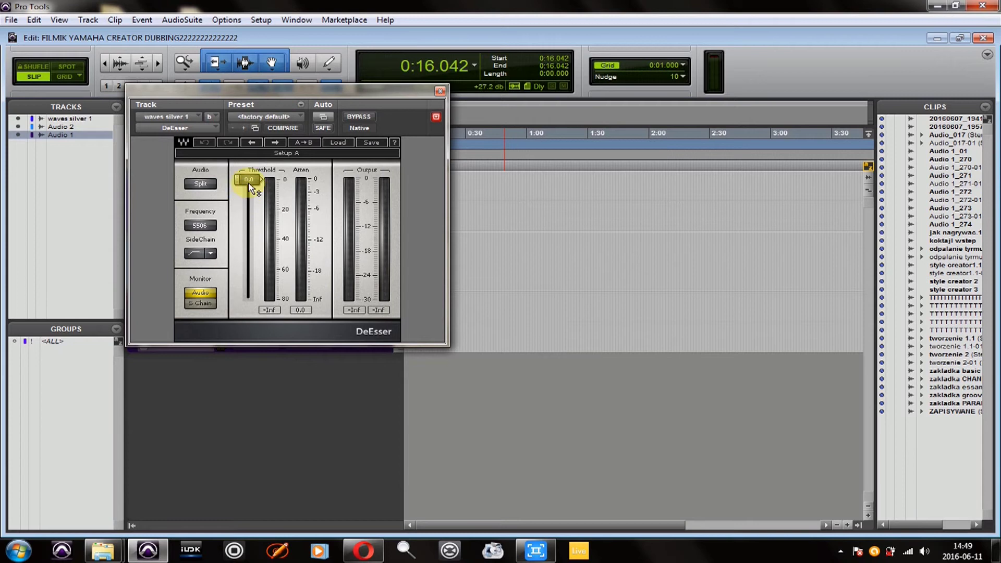
{"action": "left_click_drag", "start_coordinate": [248, 179], "coordinate": [249, 181]}
{"action": "left_click", "coordinate": [440, 92]}
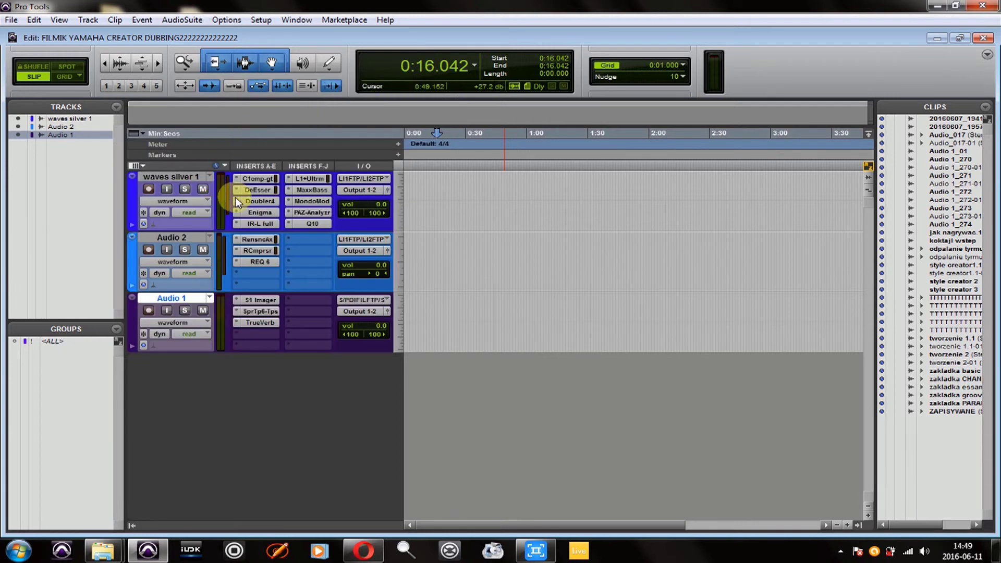
Step: Open the Doubler4 insert on the waves silver 1 track, examine its voice settings, and close it
{"action": "left_click", "coordinate": [263, 207]}
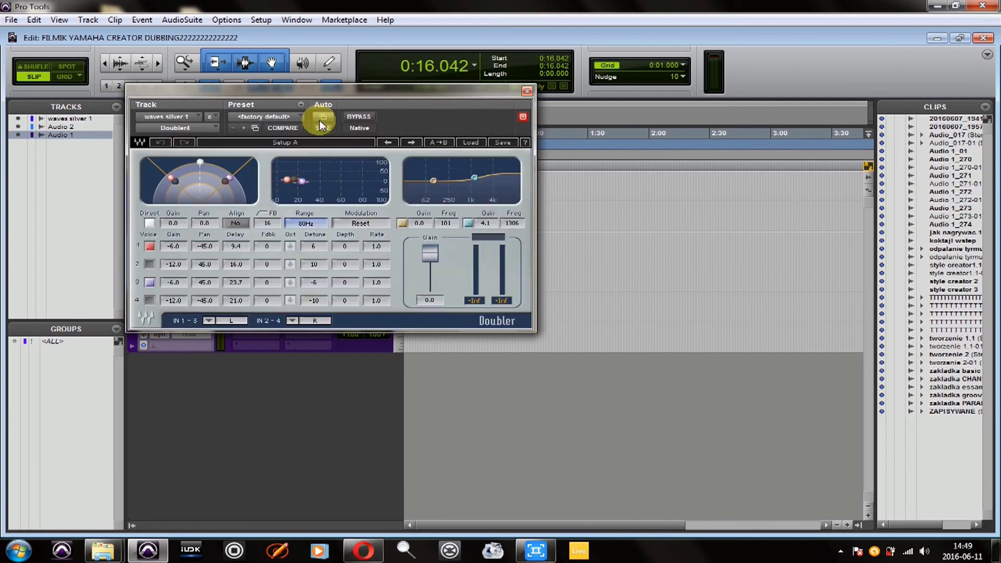
{"action": "mouse_move", "coordinate": [328, 95]}
{"action": "left_mouse_down"}
{"action": "mouse_move", "coordinate": [346, 159]}
{"action": "mouse_move", "coordinate": [333, 98]}
{"action": "left_mouse_up"}
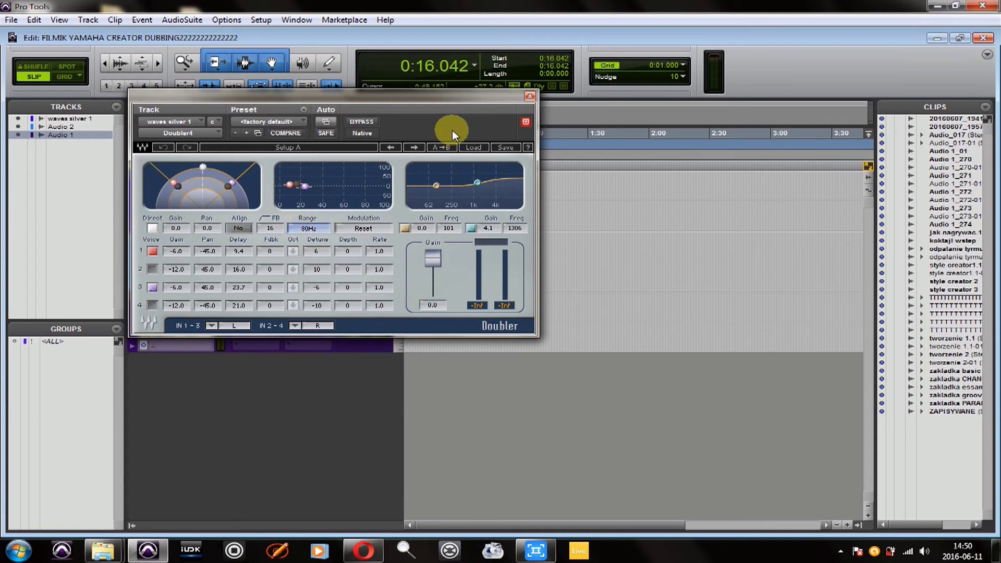
{"action": "left_click", "coordinate": [530, 96]}
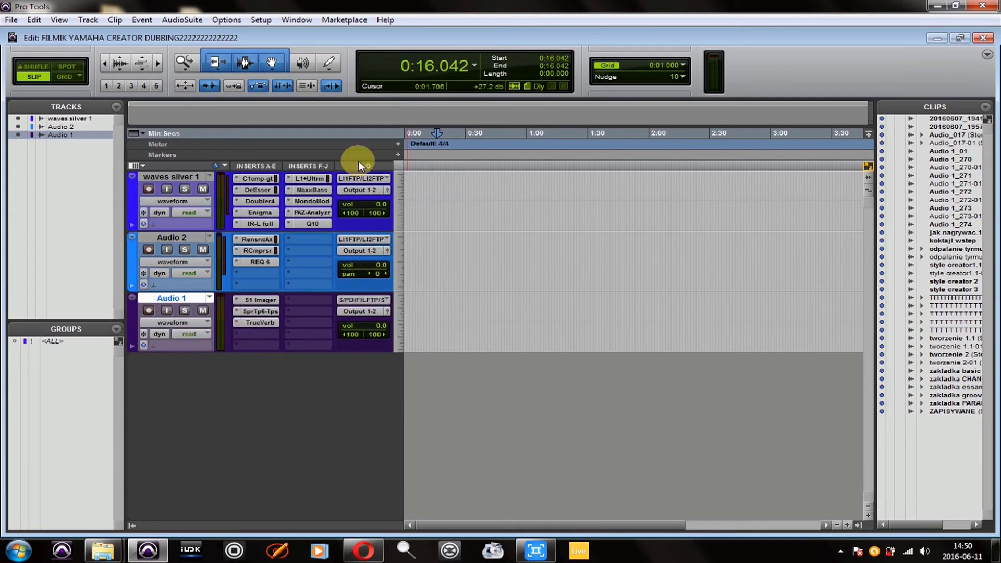
Step: Raise the minimum modulation frequency to 719 in the Enigma insert on the waves silver 1 track and close the plug-in
{"action": "left_click", "coordinate": [267, 212]}
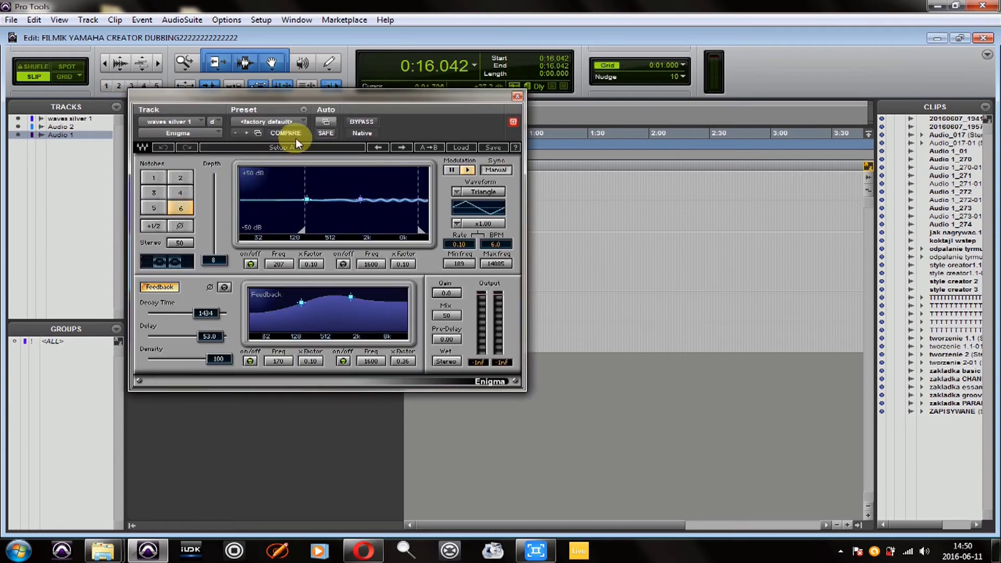
{"action": "left_click_drag", "start_coordinate": [321, 99], "coordinate": [263, 87]}
{"action": "mouse_move", "coordinate": [244, 165]}
{"action": "left_mouse_down"}
{"action": "mouse_move", "coordinate": [247, 204]}
{"action": "mouse_move", "coordinate": [286, 205]}
{"action": "mouse_move", "coordinate": [264, 206]}
{"action": "mouse_move", "coordinate": [277, 223]}
{"action": "left_mouse_up"}
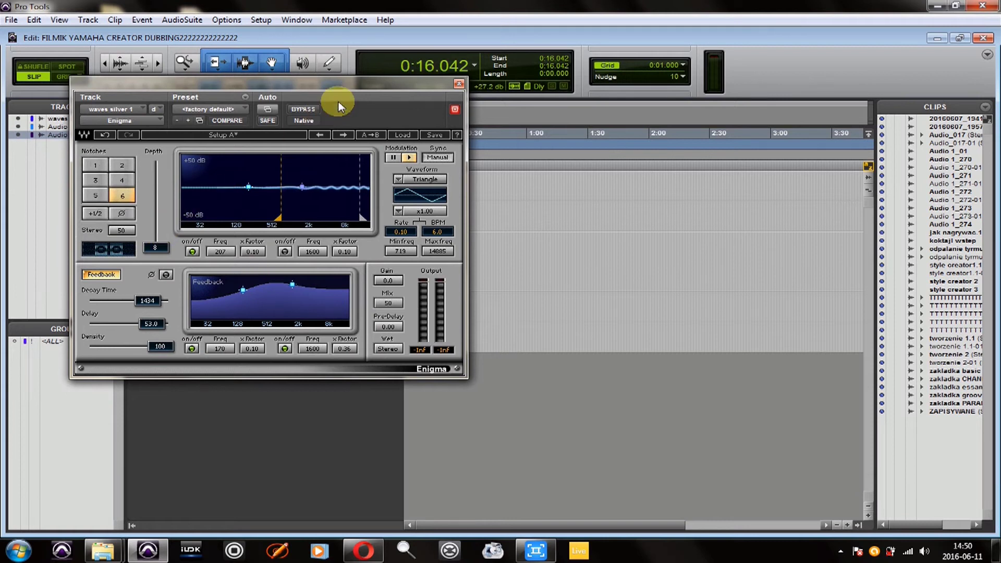
{"action": "left_click", "coordinate": [458, 83]}
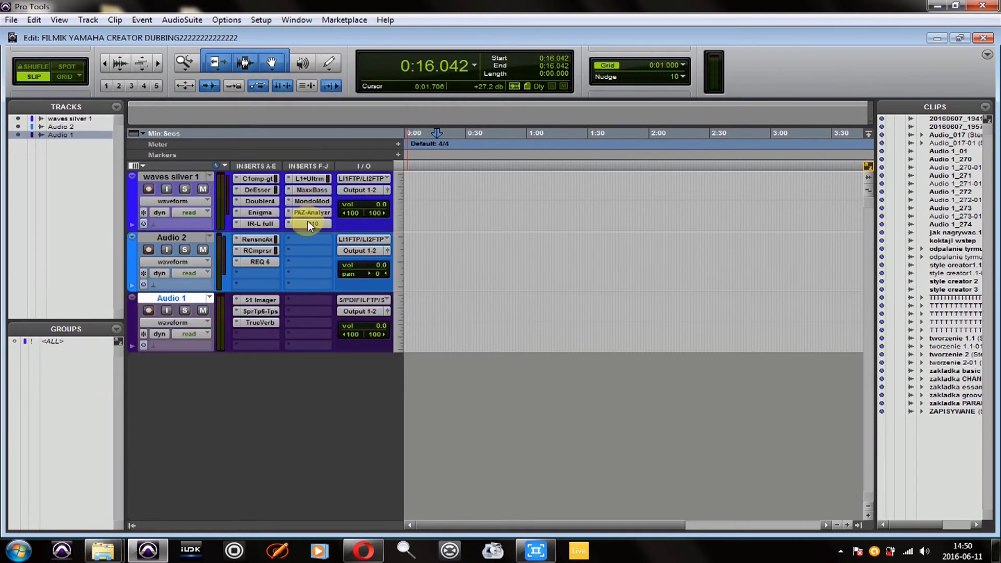
Step: Examine the IR-L full reverb insert on the waves silver 1 track, including its factory presets and impulse response graph, and close it
{"action": "left_click", "coordinate": [269, 225]}
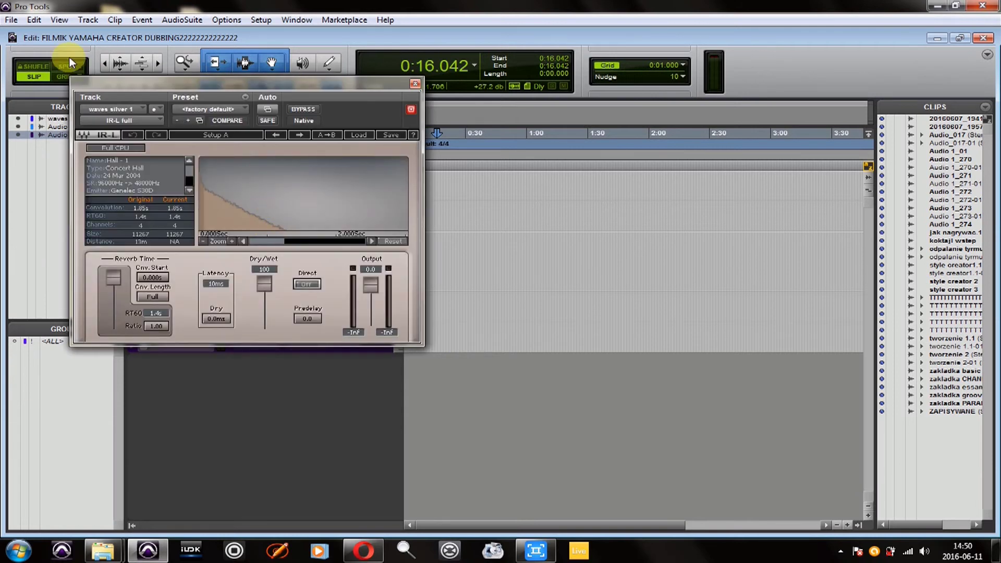
{"action": "left_click_drag", "start_coordinate": [267, 79], "coordinate": [285, 169]}
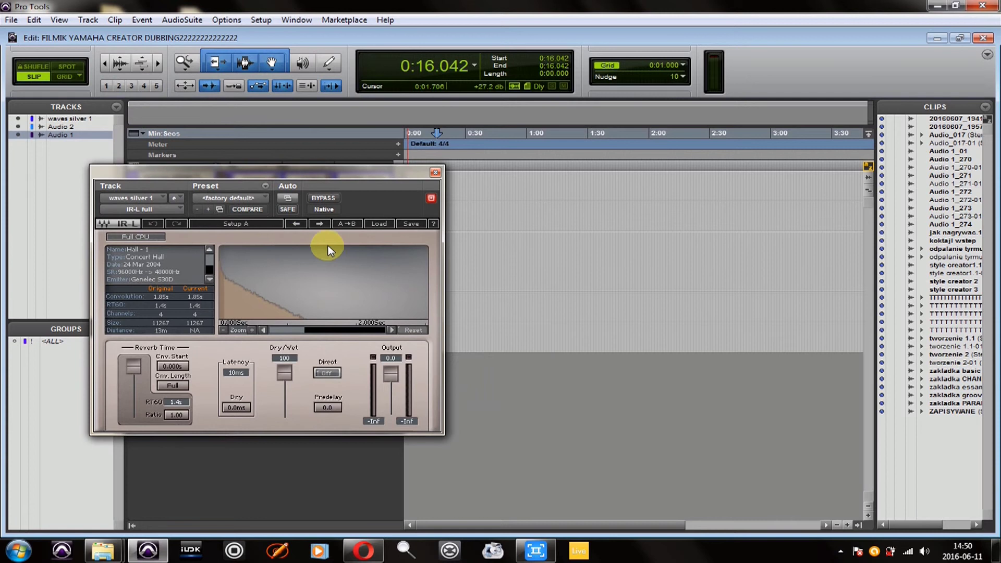
{"action": "left_click", "coordinate": [375, 225]}
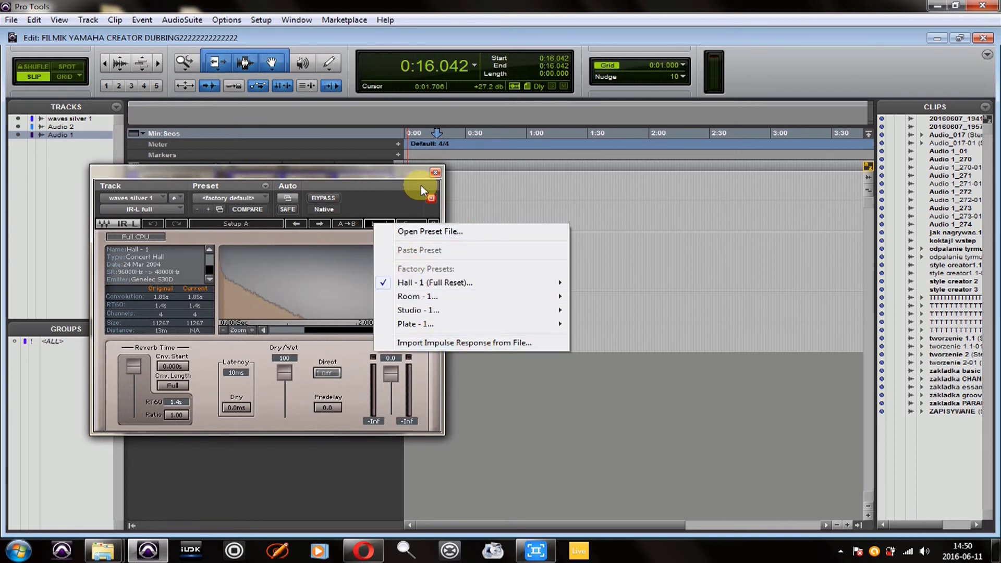
{"action": "left_click", "coordinate": [362, 186]}
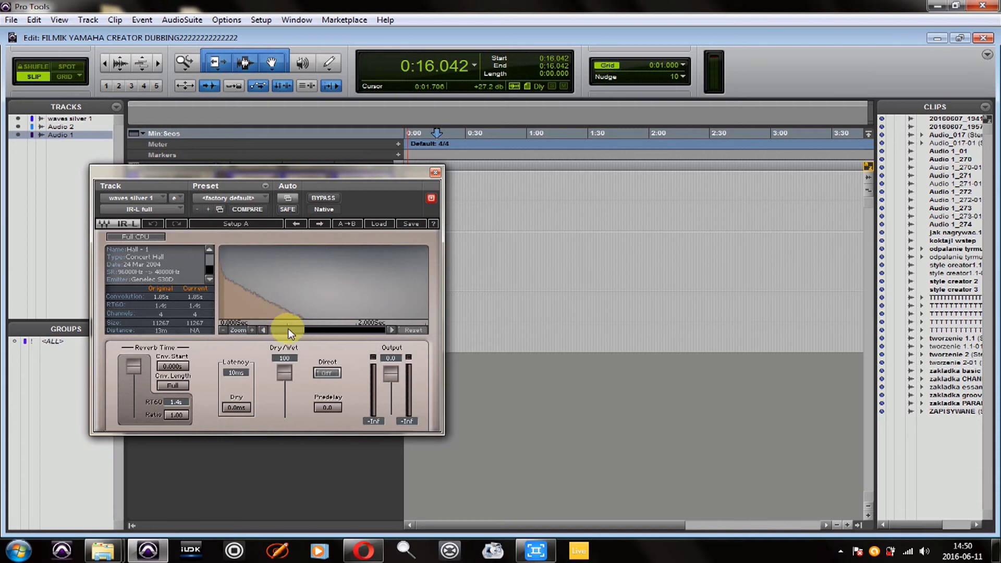
{"action": "left_click_drag", "start_coordinate": [335, 329], "coordinate": [304, 332]}
{"action": "left_click", "coordinate": [435, 172]}
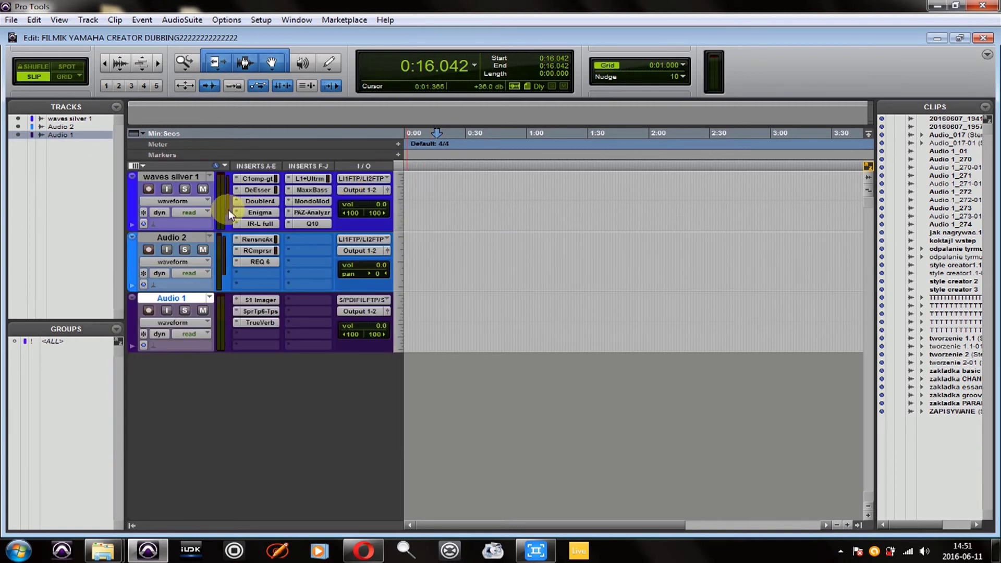
Step: Examine the L1+ Ultramaximizer and MaxxBass inserts on the waves silver 1 track, closing each one after viewing
{"action": "left_click", "coordinate": [305, 179]}
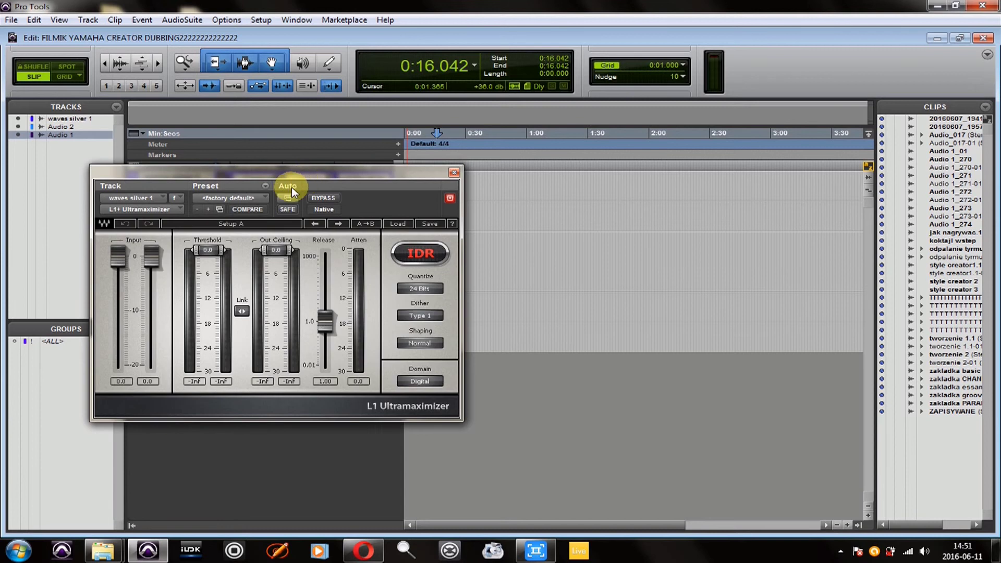
{"action": "left_click_drag", "start_coordinate": [255, 187], "coordinate": [214, 137]}
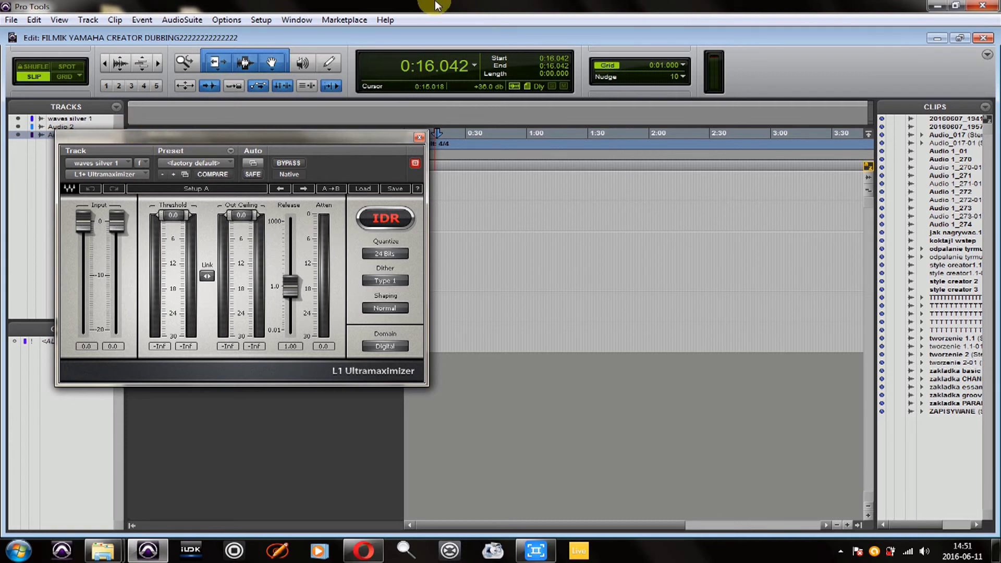
{"action": "left_click", "coordinate": [423, 140]}
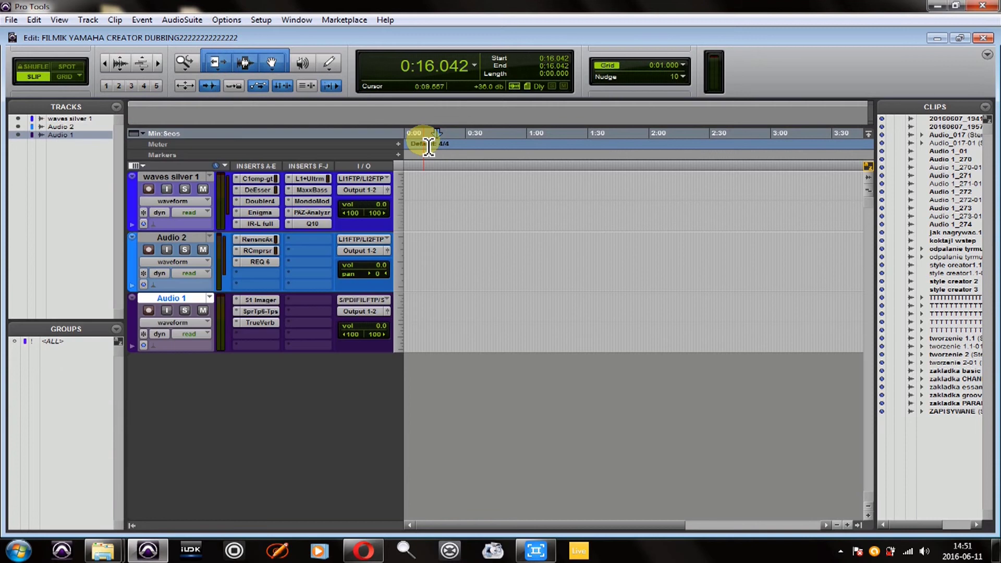
{"action": "left_click", "coordinate": [319, 191]}
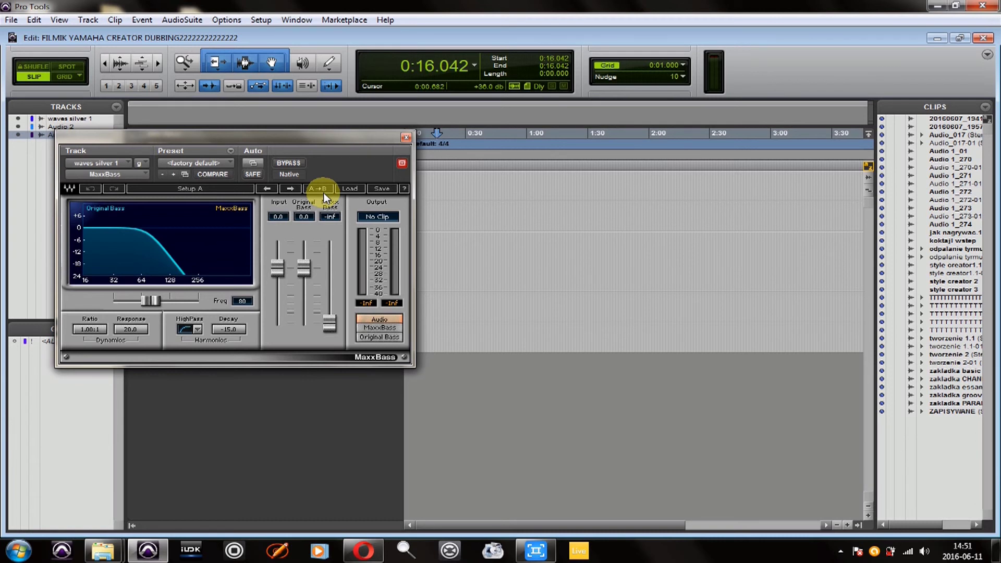
{"action": "left_click", "coordinate": [403, 138]}
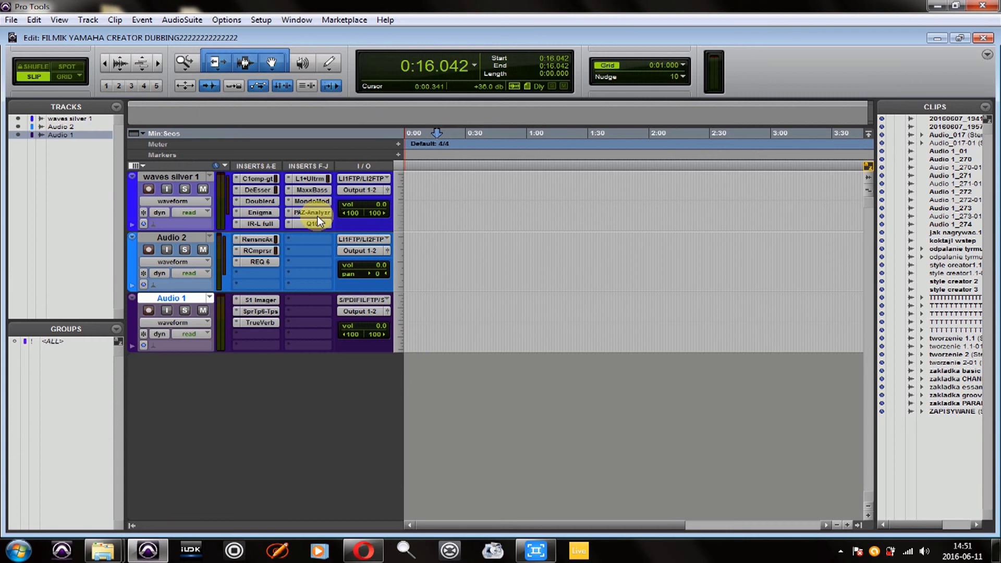
Step: Examine the MondoMod insert on the waves silver 1 track, look through its preset list without loading one, and close it
{"action": "left_click", "coordinate": [318, 202]}
{"action": "left_click_drag", "start_coordinate": [296, 129], "coordinate": [319, 169]}
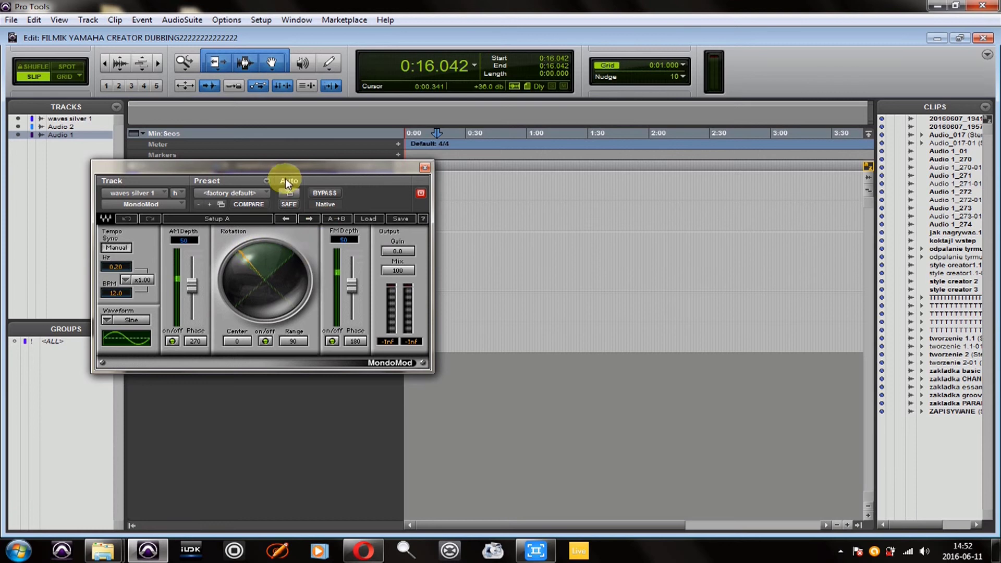
{"action": "left_click_drag", "start_coordinate": [258, 163], "coordinate": [236, 146]}
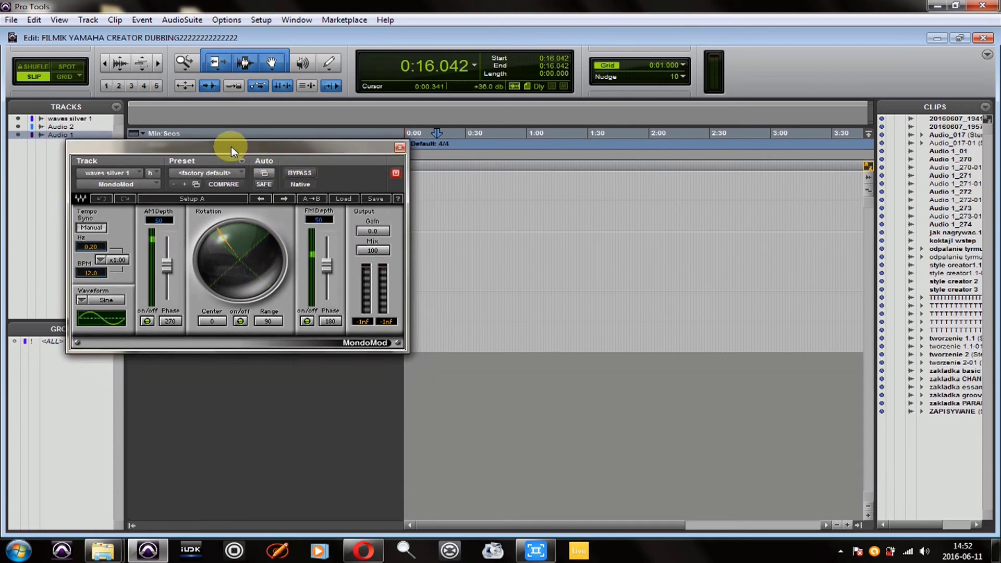
{"action": "left_click_drag", "start_coordinate": [232, 145], "coordinate": [224, 194]}
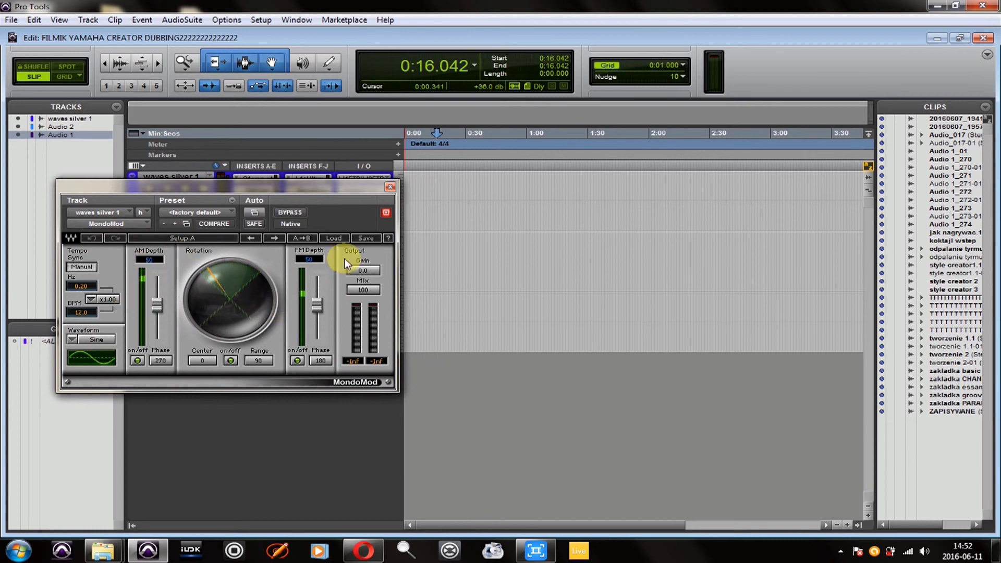
{"action": "left_click", "coordinate": [328, 237]}
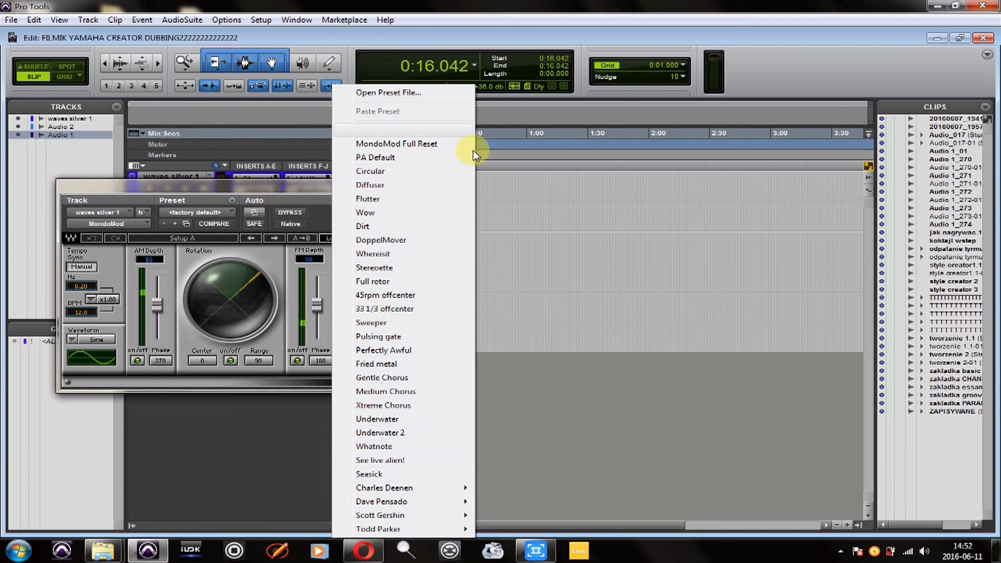
{"action": "left_click", "coordinate": [511, 214]}
{"action": "left_click", "coordinate": [386, 196]}
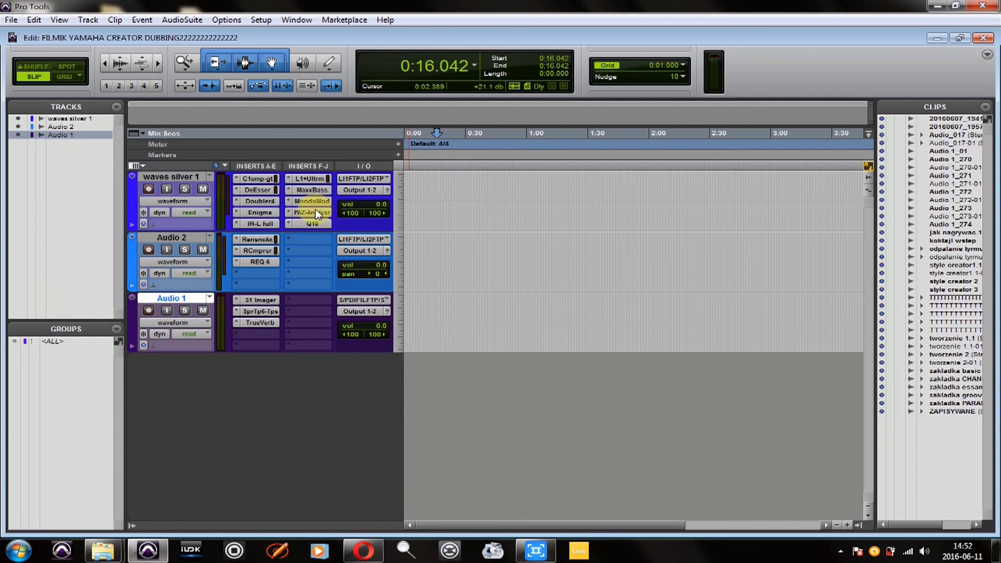
Step: Examine the PAZ-Analyzer insert on waves silver 1 and the Renaissance Axx threshold on Audio 2, closing each plug-in after viewing
{"action": "left_click", "coordinate": [321, 210]}
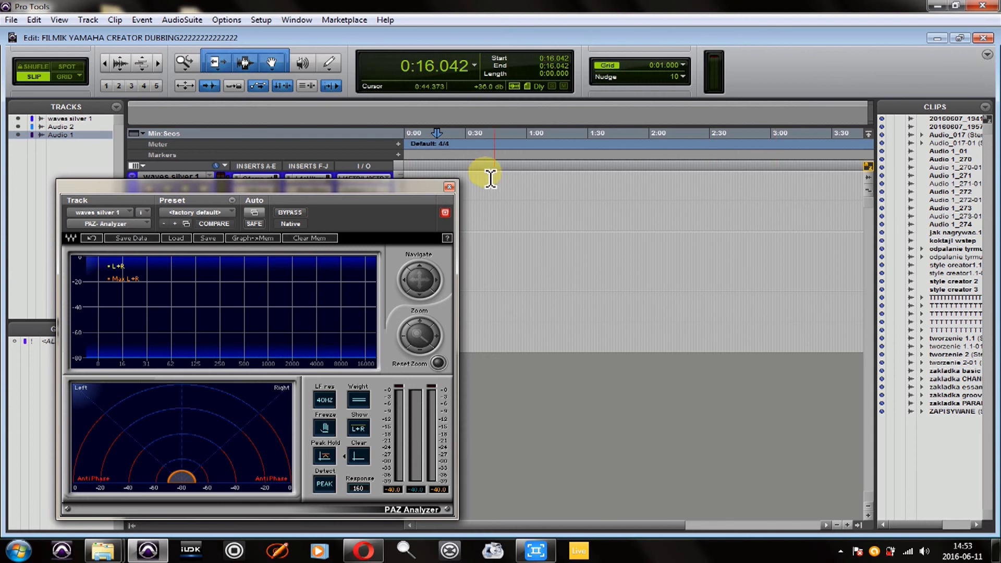
{"action": "left_click", "coordinate": [449, 187]}
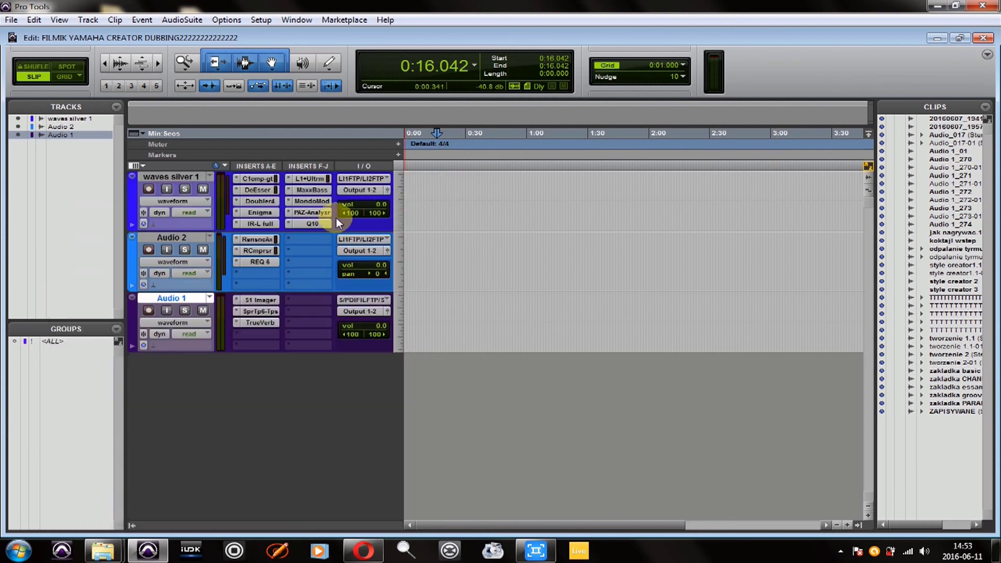
{"action": "left_click", "coordinate": [257, 239]}
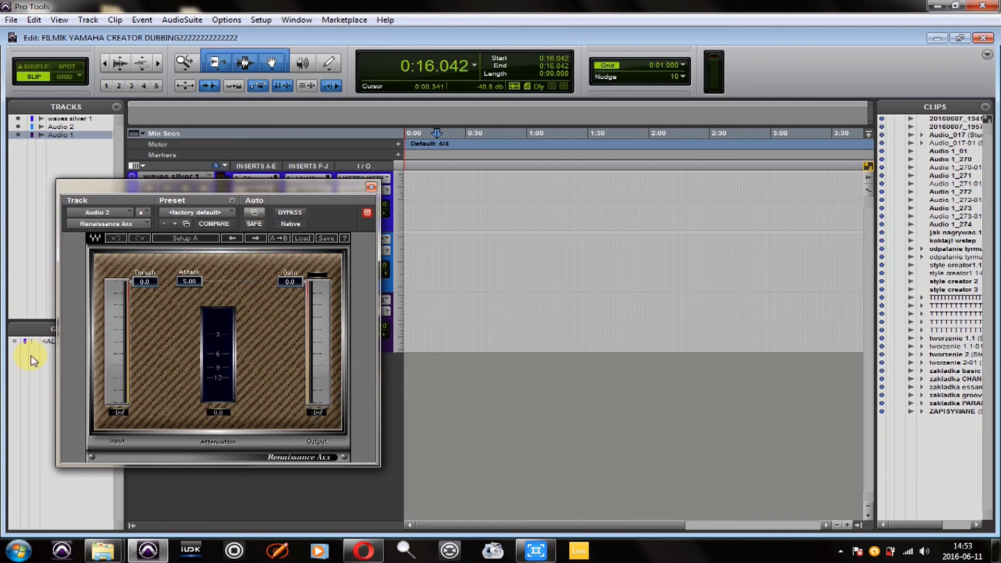
{"action": "left_click", "coordinate": [148, 281]}
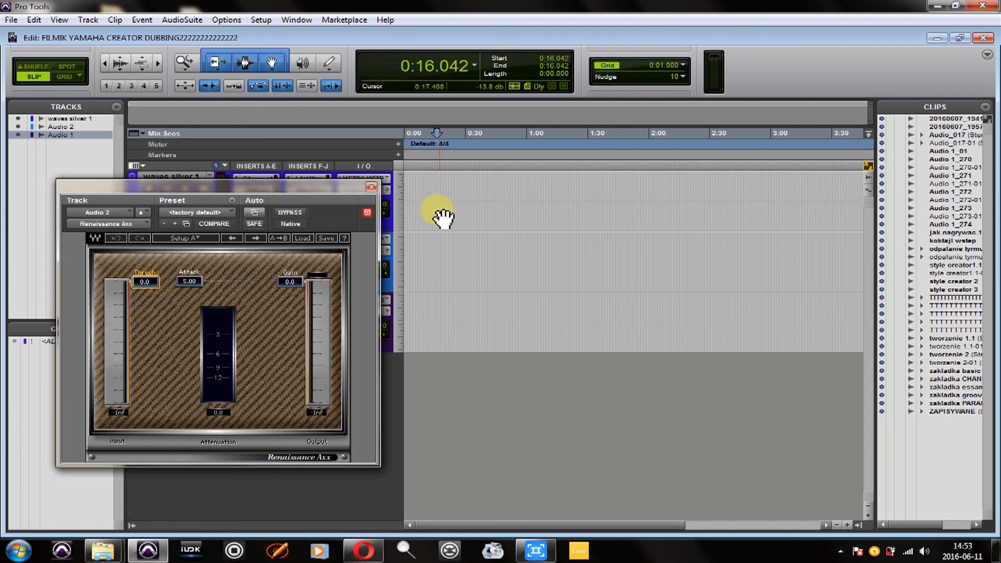
{"action": "left_click", "coordinate": [371, 187]}
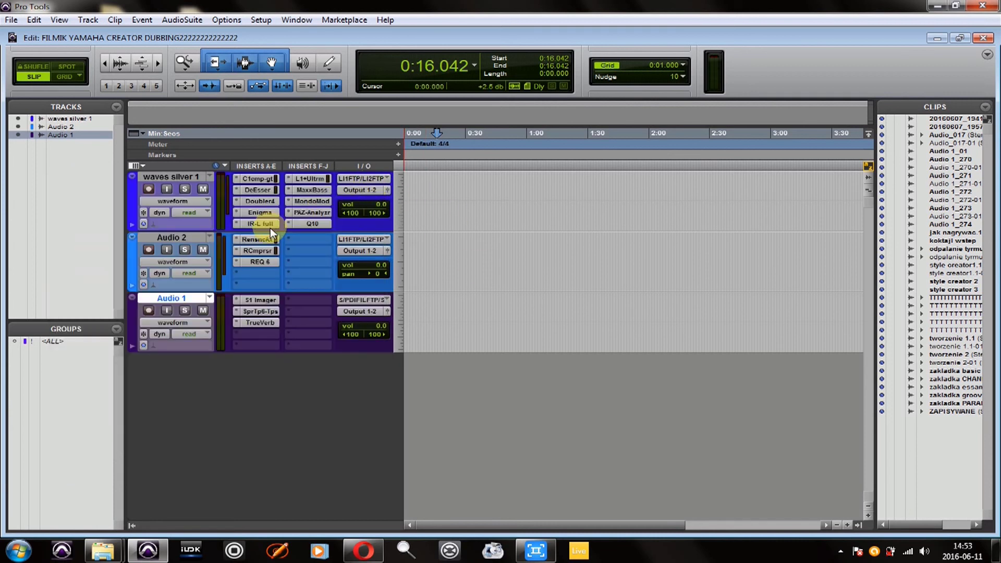
Step: Set the Renaissance Compressor ratio on Audio 2 to 1.34, and examine the track's REQ 6 equalizer, closing each plug-in after viewing
{"action": "left_click", "coordinate": [260, 253]}
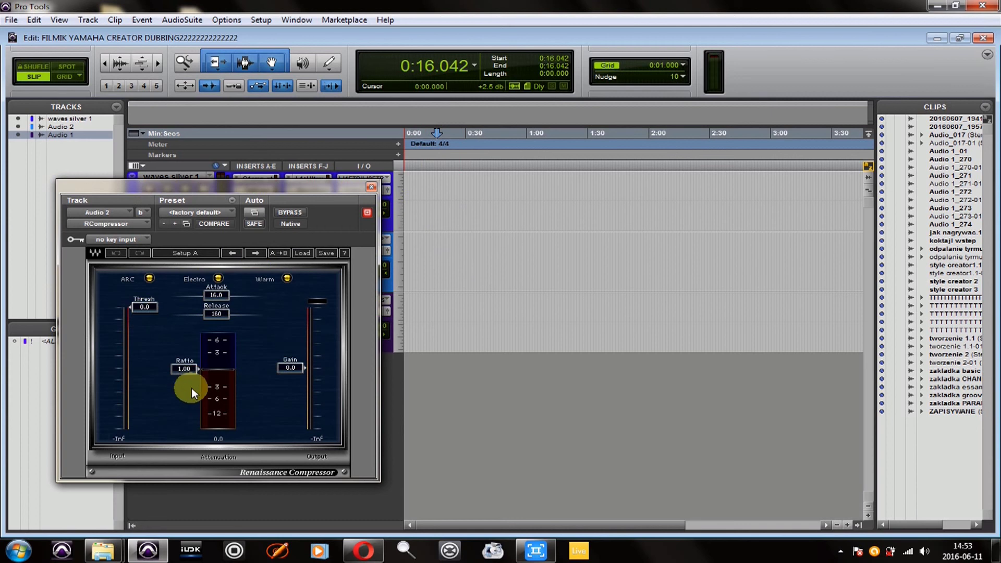
{"action": "left_click_drag", "start_coordinate": [186, 371], "coordinate": [185, 376]}
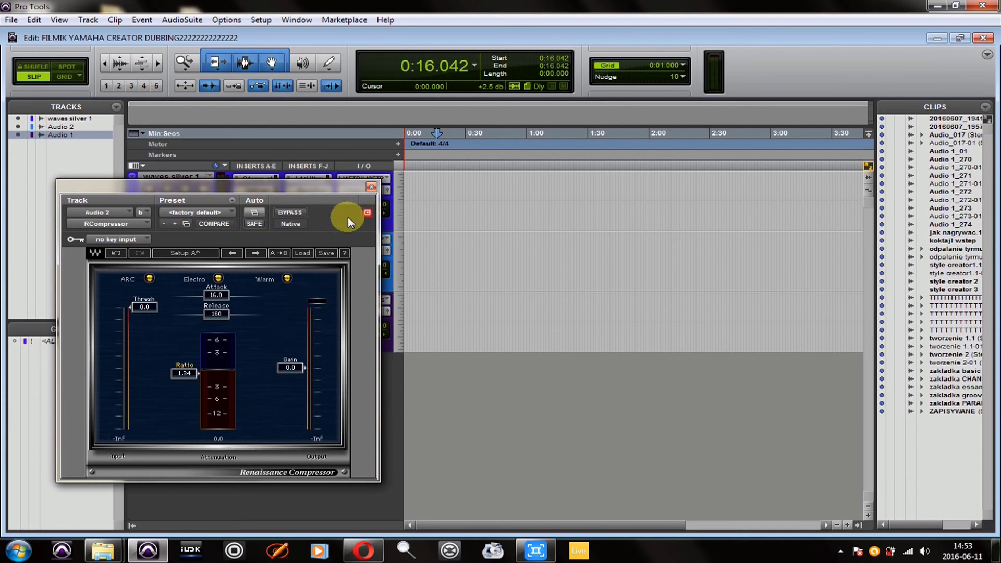
{"action": "left_click", "coordinate": [371, 187]}
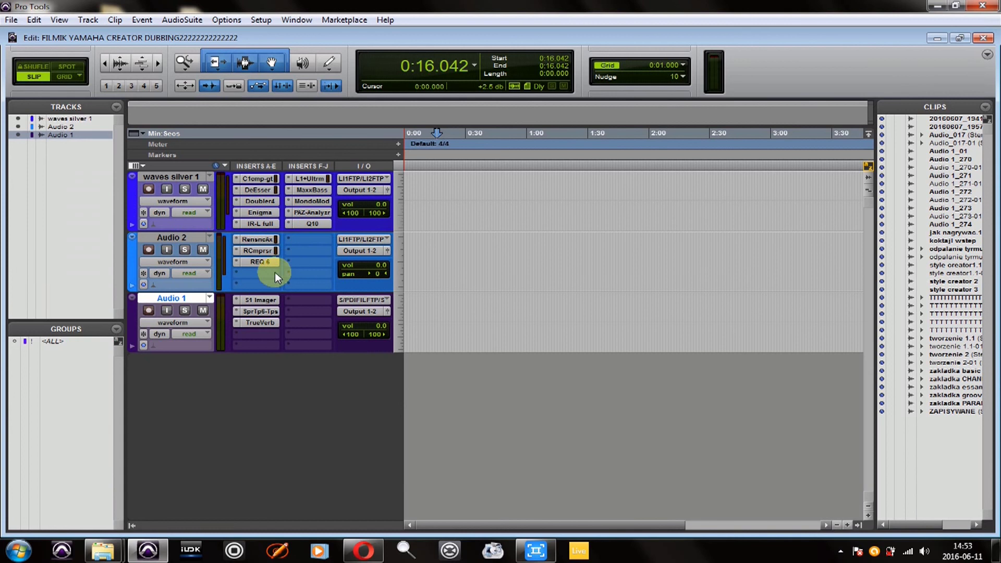
{"action": "left_click", "coordinate": [261, 263]}
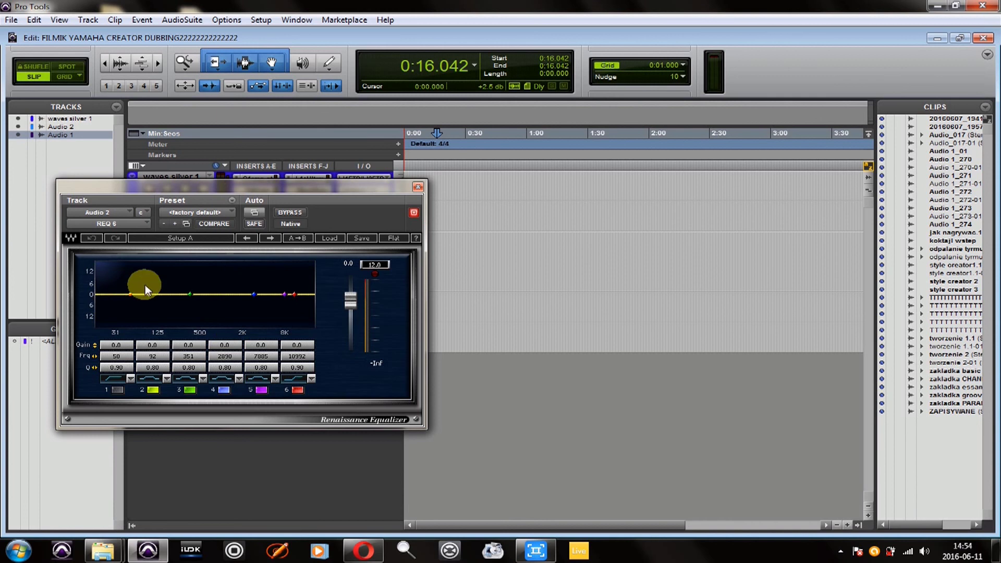
{"action": "left_click", "coordinate": [418, 188]}
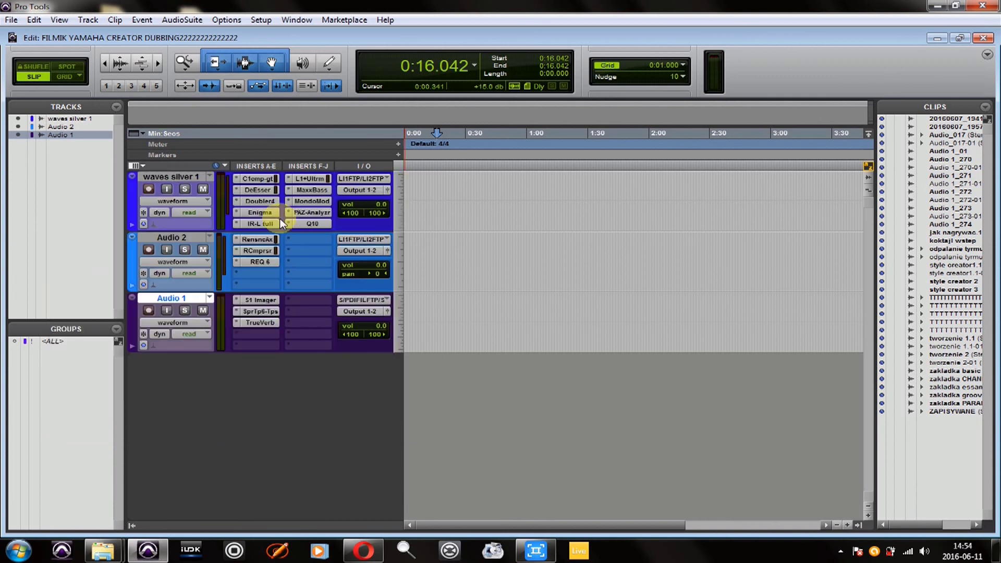
Step: Narrow the stereo width of the S1 Imager on Audio 1 to 0.69 and close the plug-in
{"action": "left_click", "coordinate": [261, 299]}
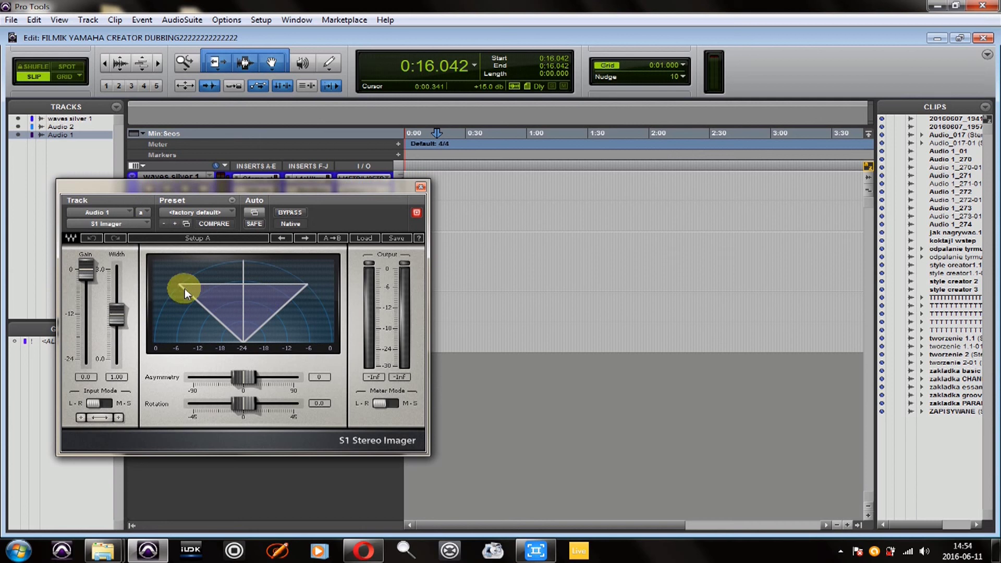
{"action": "mouse_move", "coordinate": [127, 303]}
{"action": "left_mouse_down"}
{"action": "mouse_move", "coordinate": [119, 279]}
{"action": "mouse_move", "coordinate": [126, 318]}
{"action": "left_mouse_up"}
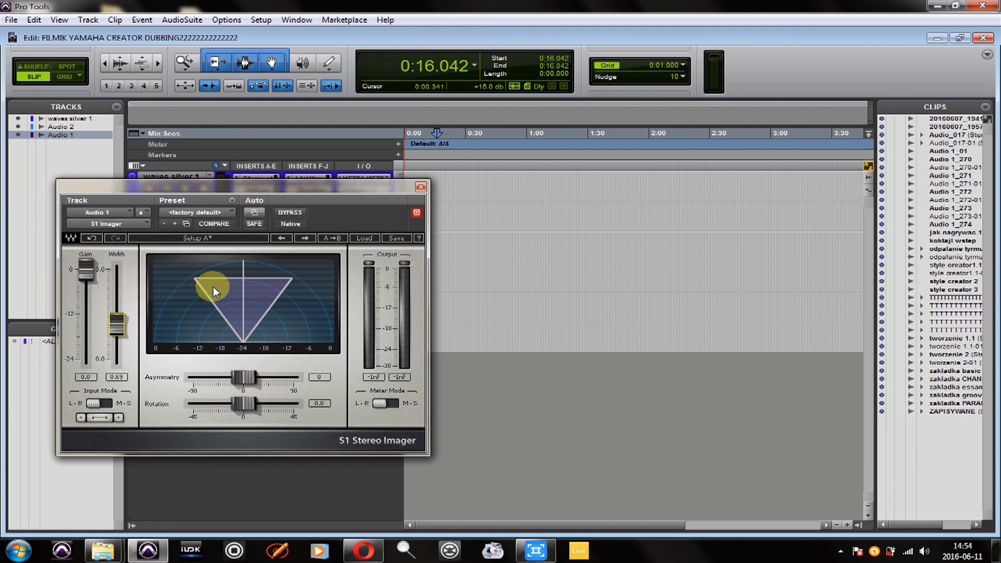
{"action": "left_click", "coordinate": [420, 186]}
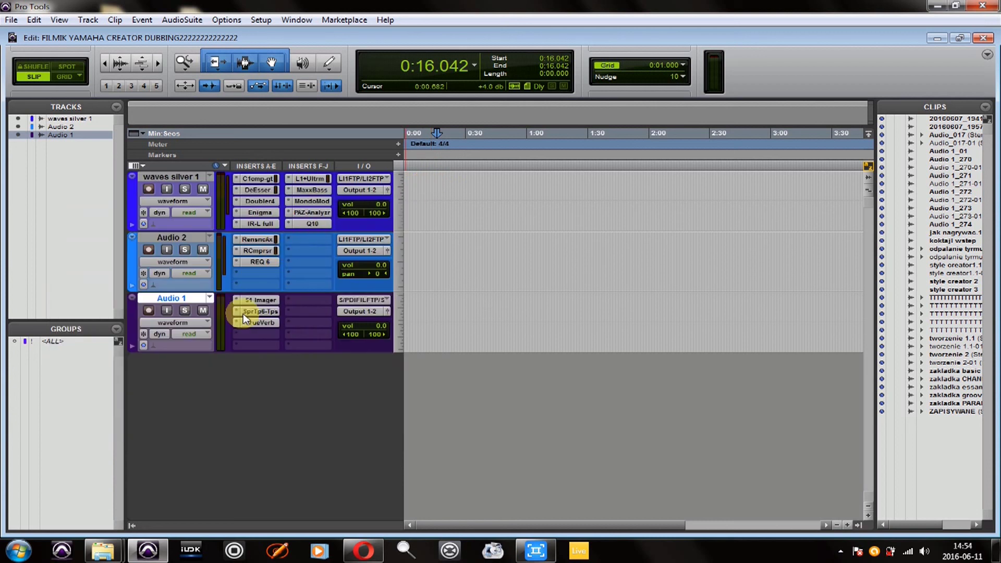
Step: Examine the SuperTap 6-Taps delay insert on Audio 1, moving its window up for a full view, and close it
{"action": "left_click", "coordinate": [261, 312]}
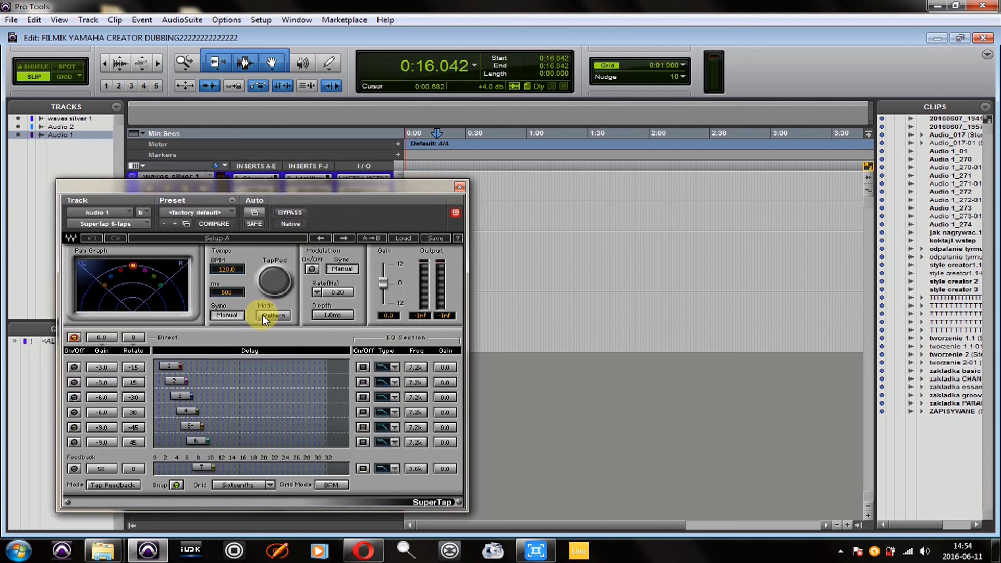
{"action": "left_click_drag", "start_coordinate": [295, 190], "coordinate": [292, 117]}
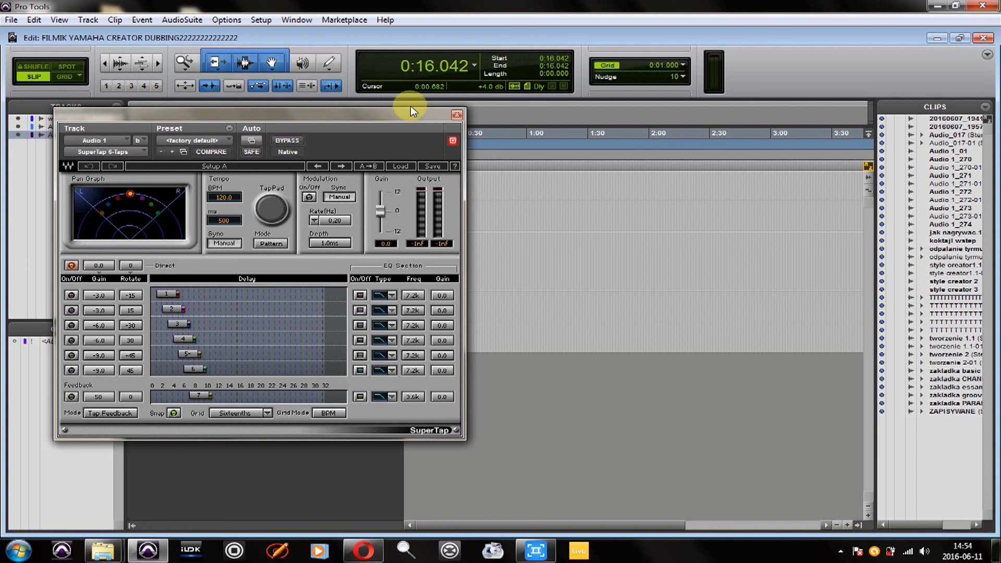
{"action": "left_click", "coordinate": [458, 115]}
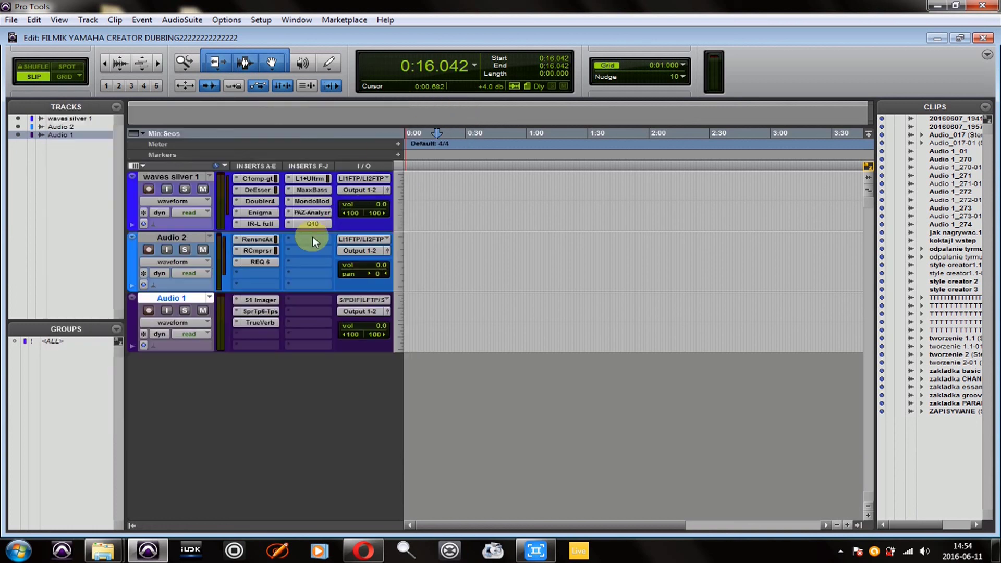
Step: Try reshaping the TrueVerb time response on Audio 1 with a 0.60 distance, load the Medium plate factory preset, and close the plug-in
{"action": "left_click", "coordinate": [265, 324]}
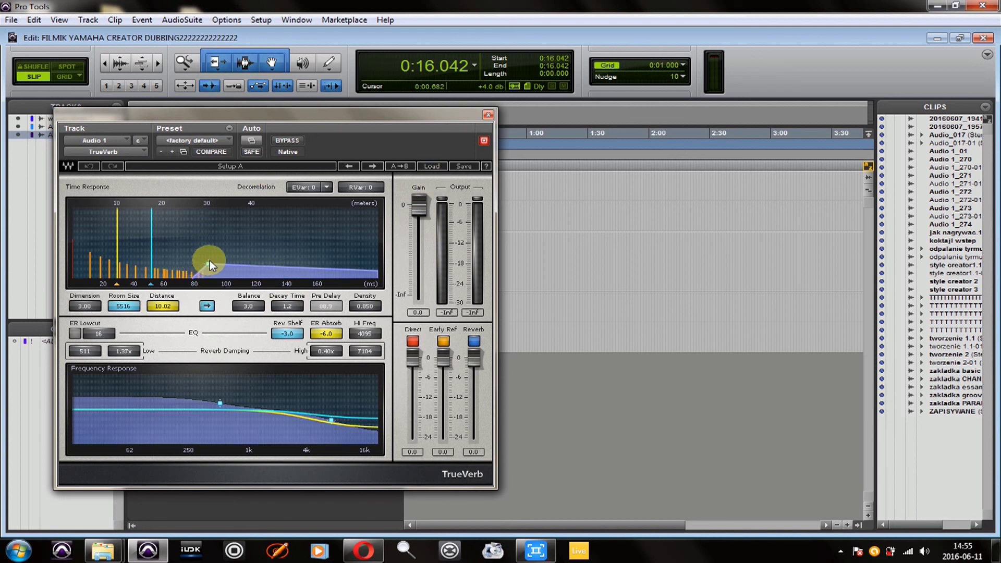
{"action": "mouse_move", "coordinate": [209, 261]}
{"action": "left_mouse_down"}
{"action": "mouse_move", "coordinate": [208, 241]}
{"action": "mouse_move", "coordinate": [156, 268]}
{"action": "mouse_move", "coordinate": [177, 275]}
{"action": "mouse_move", "coordinate": [131, 267]}
{"action": "mouse_move", "coordinate": [251, 268]}
{"action": "mouse_move", "coordinate": [75, 268]}
{"action": "left_mouse_up"}
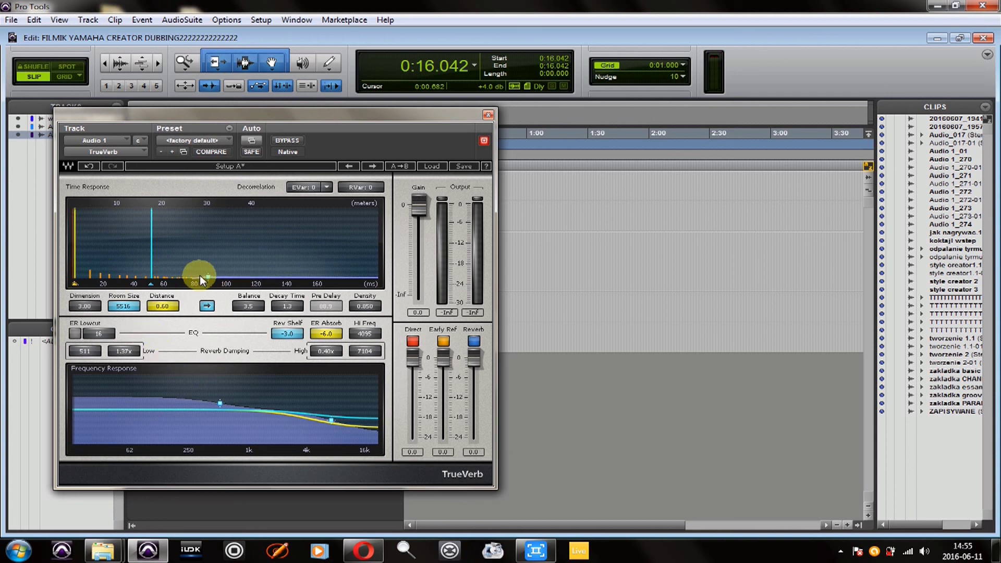
{"action": "left_click_drag", "start_coordinate": [208, 276], "coordinate": [208, 270]}
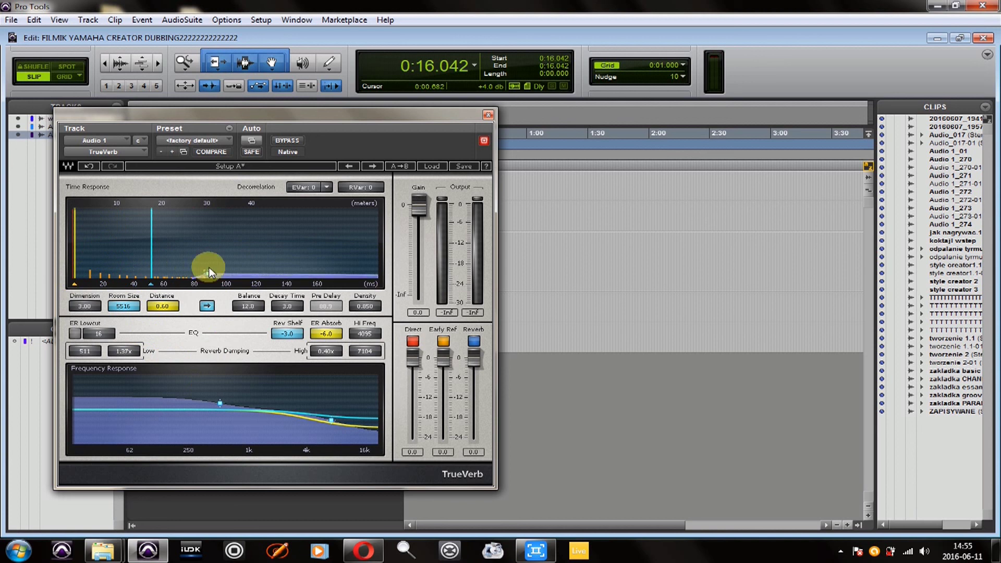
{"action": "left_click", "coordinate": [431, 166]}
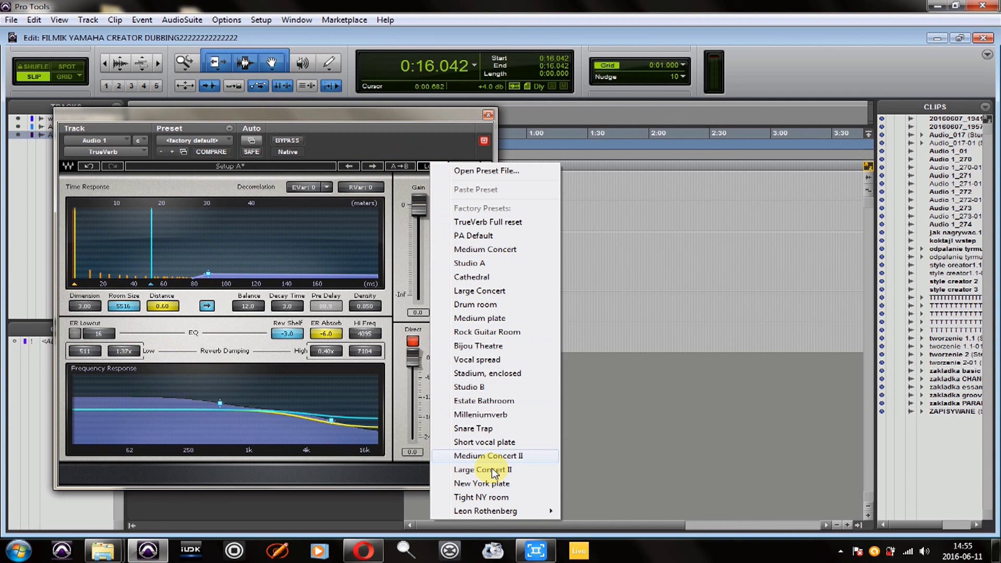
{"action": "left_click", "coordinate": [480, 319]}
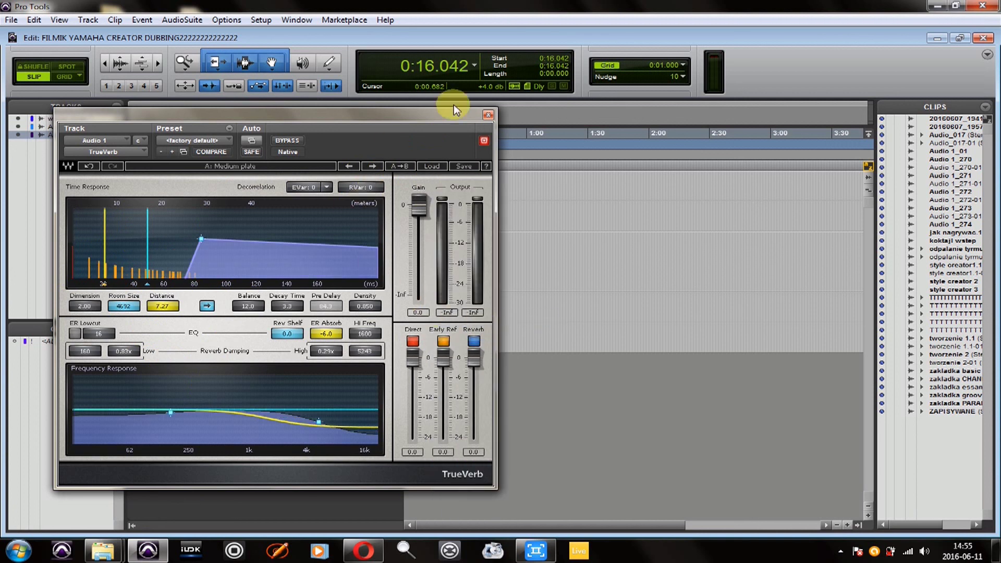
{"action": "left_click", "coordinate": [488, 115]}
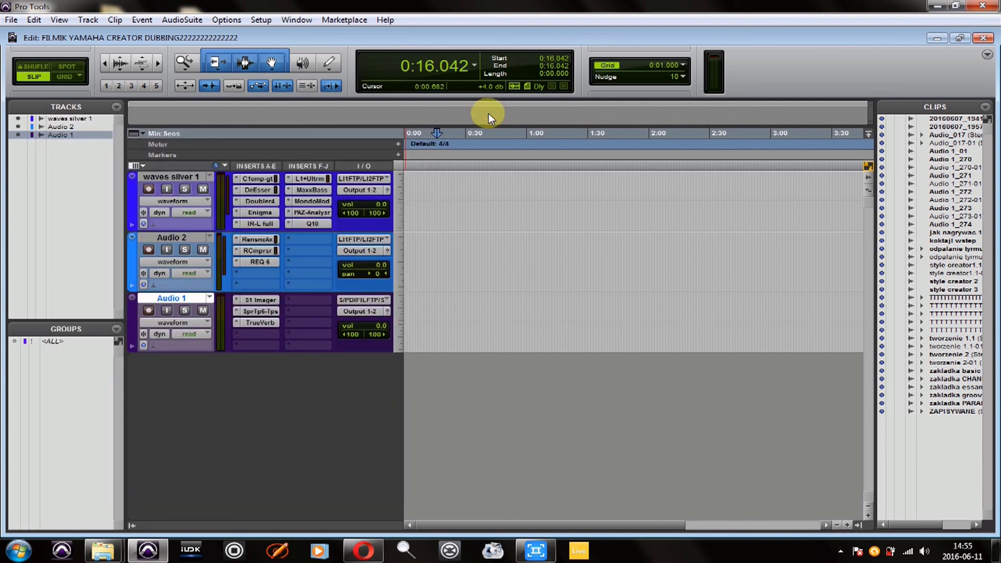